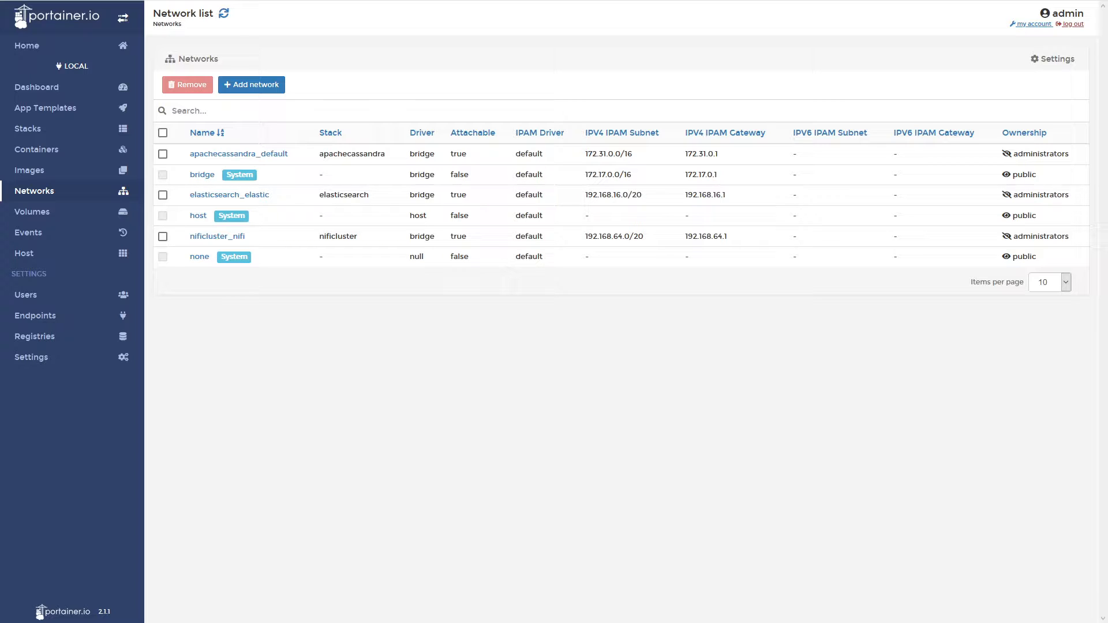
# Navigate via Containers and App Templates to Portainer's Custom Templates page.
pyautogui.click(37, 149)
pyautogui.click(45, 107)
pyautogui.click(55, 129)
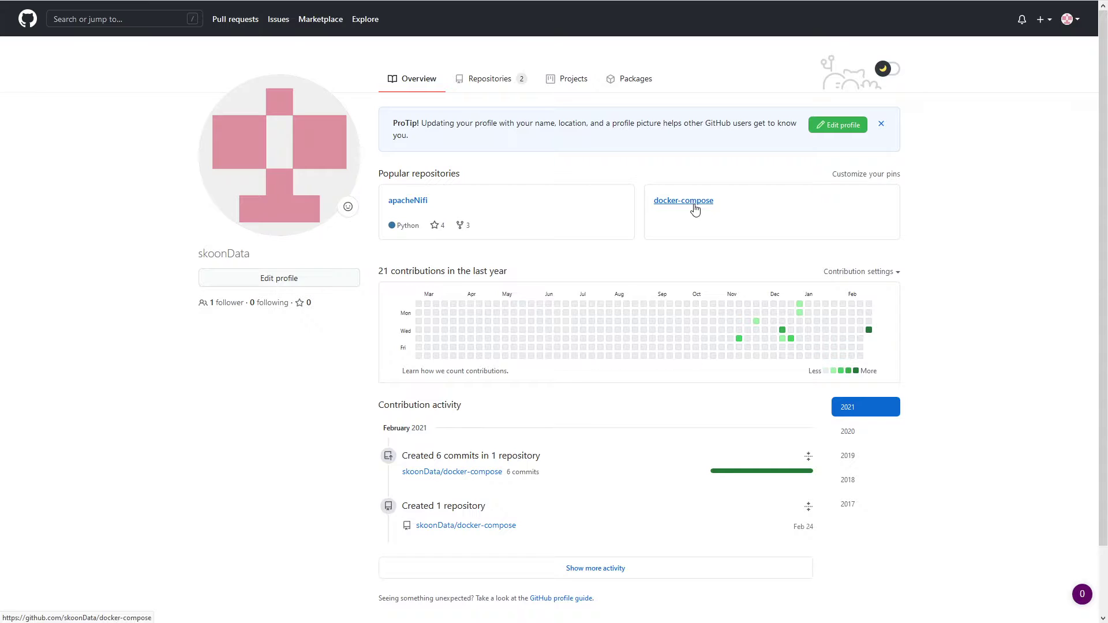
# Open the docker-compose repository from the GitHub profile page.
pyautogui.click(684, 201)
# Read confluent_kafka.yaml, highlighting the source URL, host port 12018 and the broker service name.
pyautogui.click(276, 236)
pyautogui.scroll(-1, 150, 352)
pyautogui.scroll(-1, 151, 351)
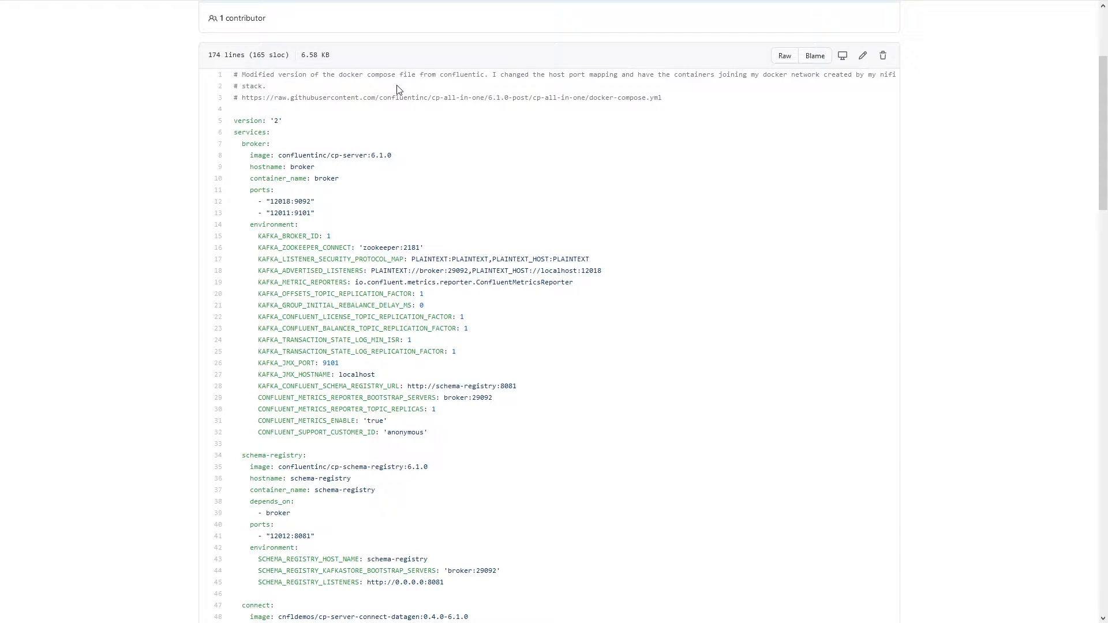
pyautogui.moveTo(256, 97); pyautogui.dragTo(656, 98)
pyautogui.click(429, 173)
pyautogui.doubleClick(279, 201)
pyautogui.scroll(5, 465, 214)
pyautogui.scroll(-3, 364, 294)
pyautogui.doubleClick(256, 202)
pyautogui.click(572, 153)
pyautogui.scroll(-5, 346, 277)
pyautogui.scroll(-8, 351, 281)
pyautogui.scroll(-8, 351, 281)
pyautogui.scroll(-6, 350, 281)
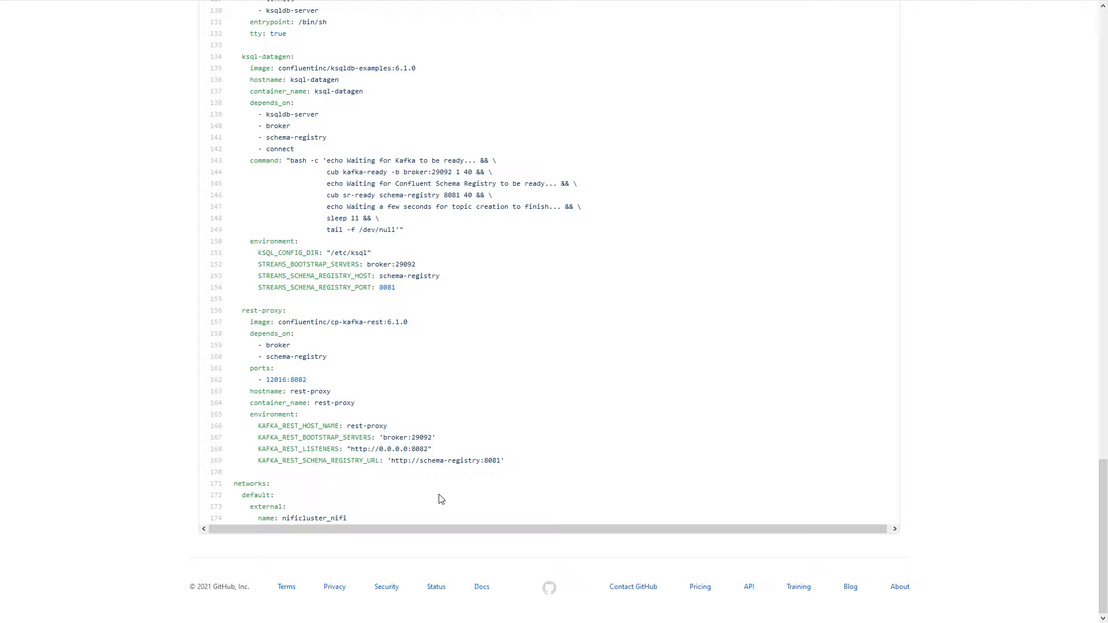
pyautogui.scroll(10, 507, 345)
pyautogui.scroll(10, 508, 345)
pyautogui.scroll(10, 503, 321)
pyautogui.scroll(2, 502, 321)
pyautogui.scroll(-3, 381, 334)
pyautogui.doubleClick(302, 204)
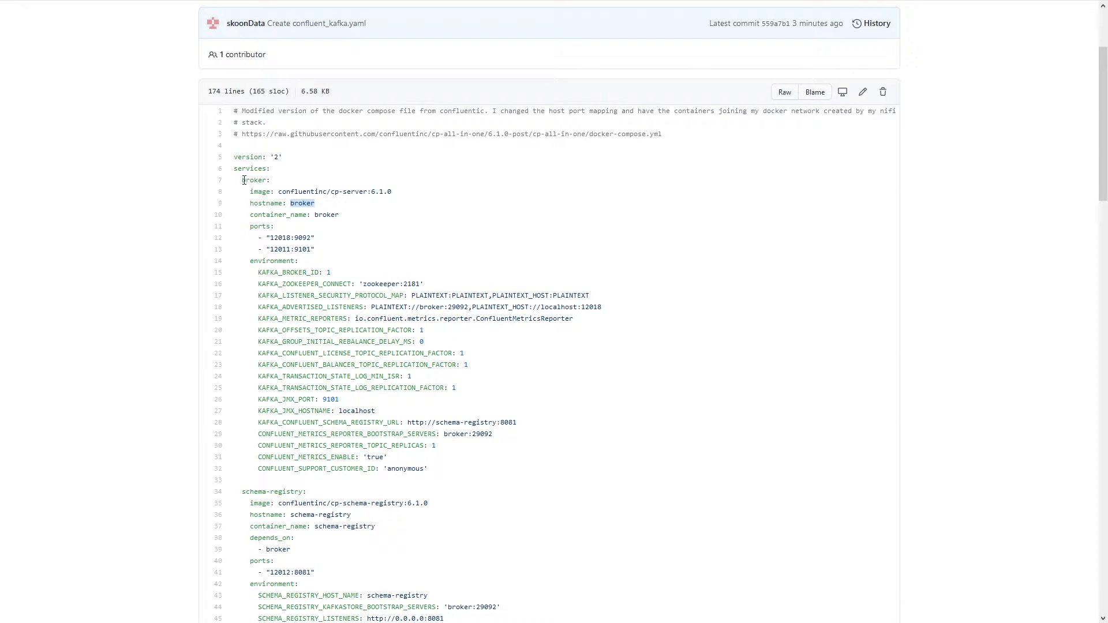
pyautogui.click(430, 265)
pyautogui.doubleClick(412, 284)
pyautogui.click(589, 306)
pyautogui.doubleClick(591, 308)
pyautogui.click(538, 331)
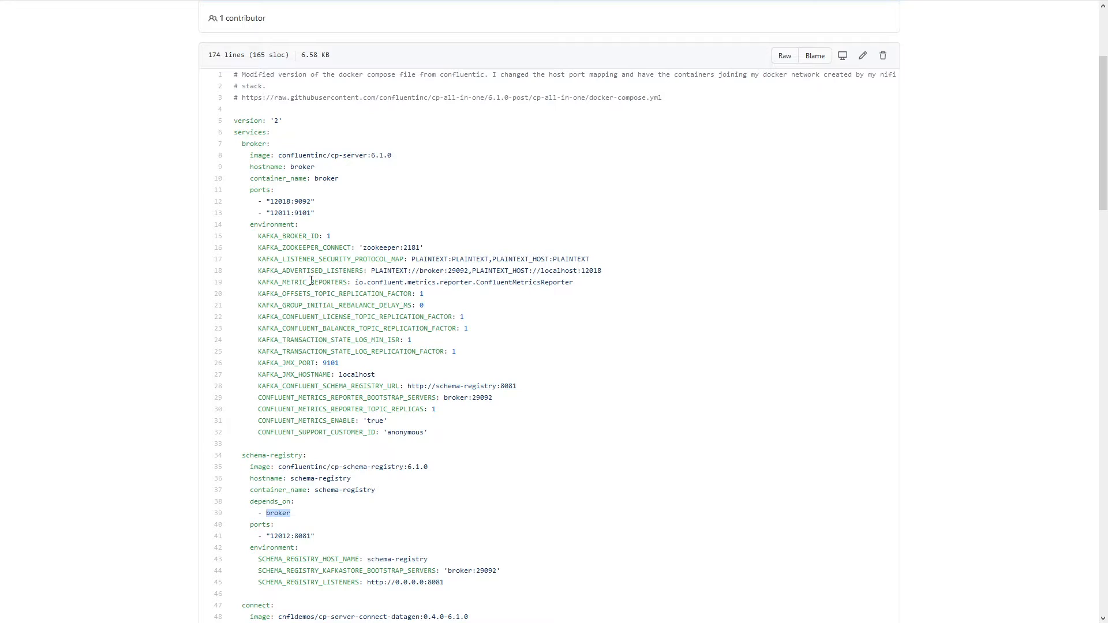
pyautogui.scroll(-2, 416, 279)
pyautogui.scroll(-5, 526, 470)
pyautogui.scroll(10, 525, 468)
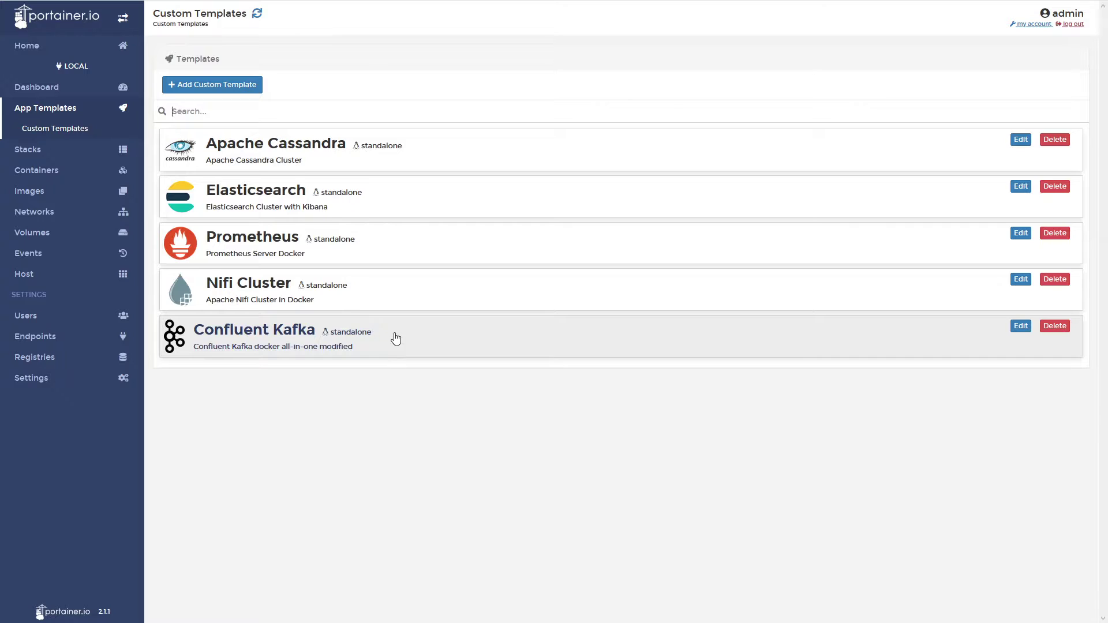
# Deploy the Confluent Kafka custom template as a stack with Administrators access control.
pyautogui.click(394, 339)
pyautogui.click(203, 300)
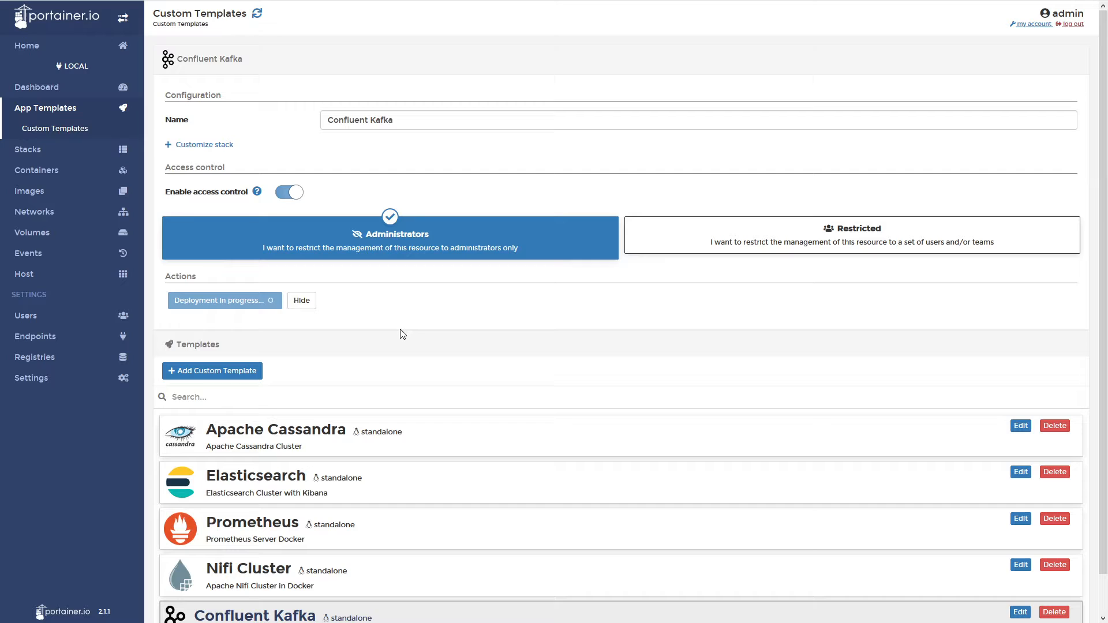
pyautogui.scroll(-1, 562, 361)
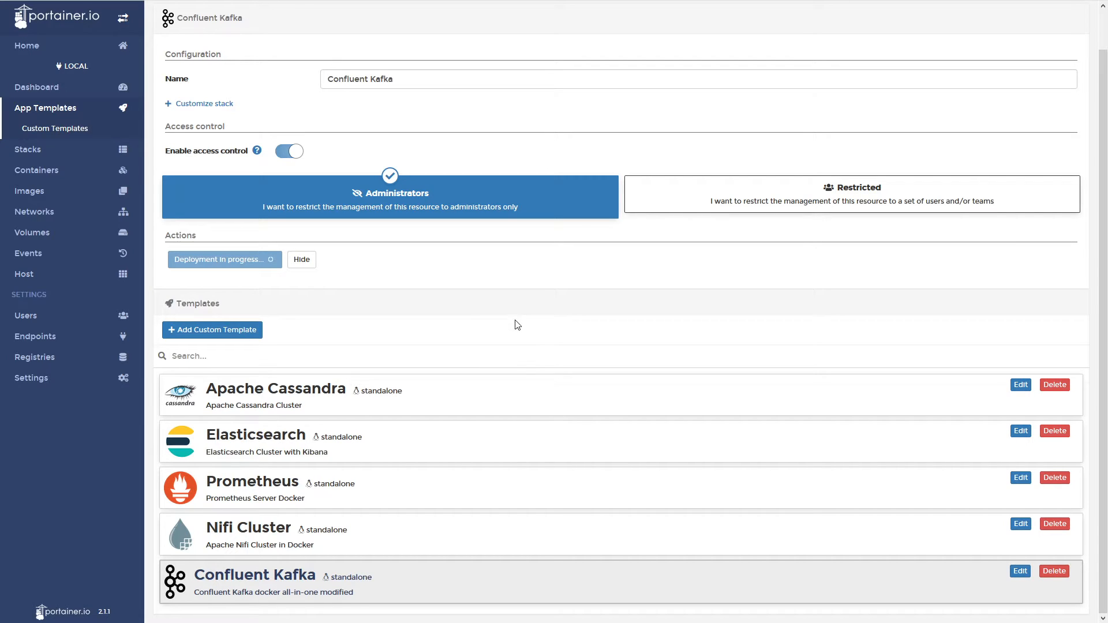
# Check the Stacks list, then show Portainer's Containers list.
pyautogui.click(42, 152)
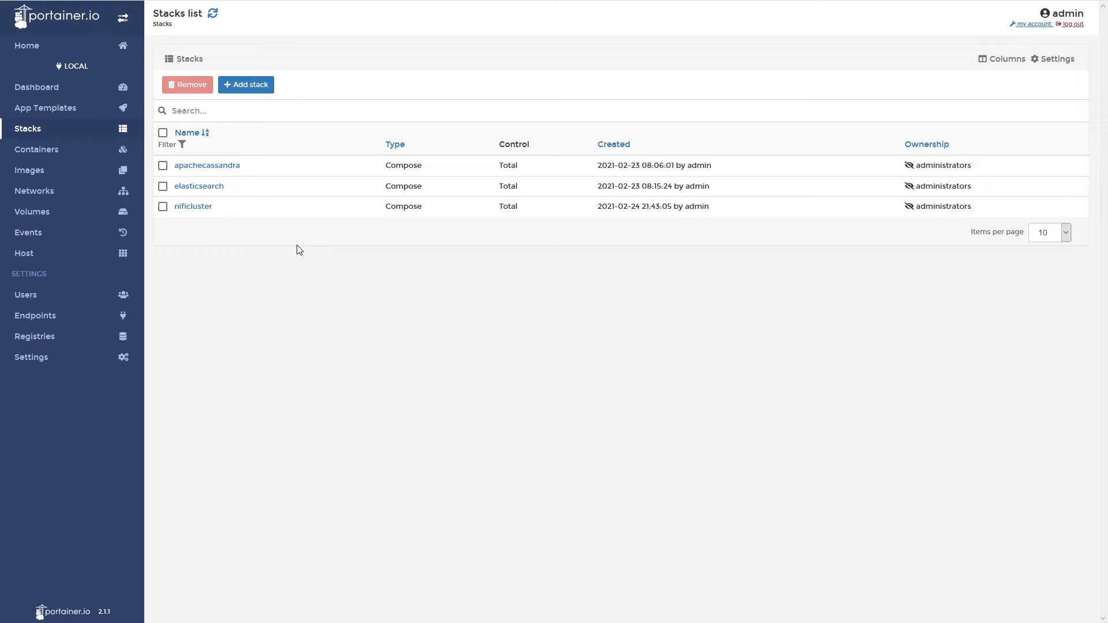
pyautogui.click(37, 150)
# Refresh Containers, then review the Stacks, Volumes and Images lists.
pyautogui.click(229, 13)
pyautogui.click(29, 128)
pyautogui.click(32, 212)
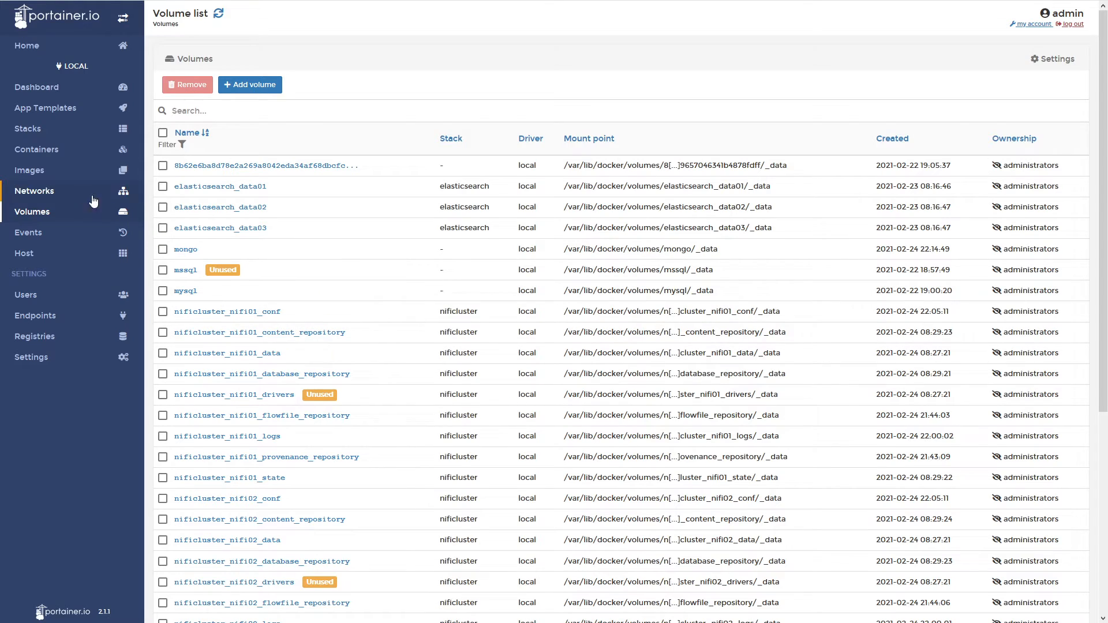
pyautogui.click(29, 170)
# Include used images in the filter, then view the confluentkafka stack's control-center container logs.
pyautogui.click(172, 334)
pyautogui.click(165, 380)
pyautogui.click(177, 417)
pyautogui.scroll(-3, 483, 384)
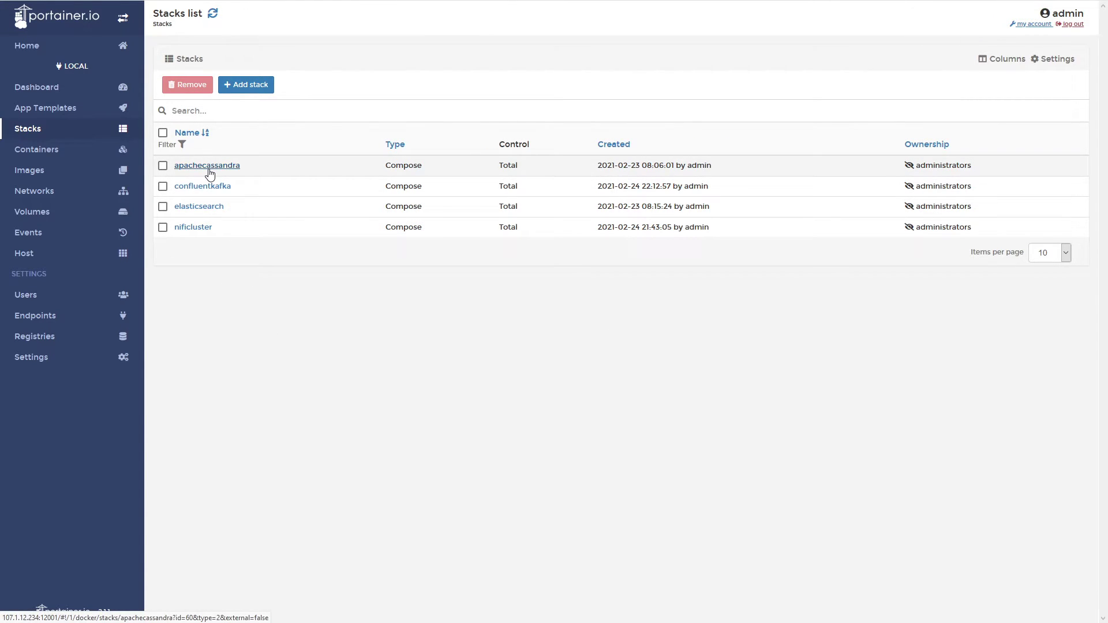
pyautogui.click(202, 186)
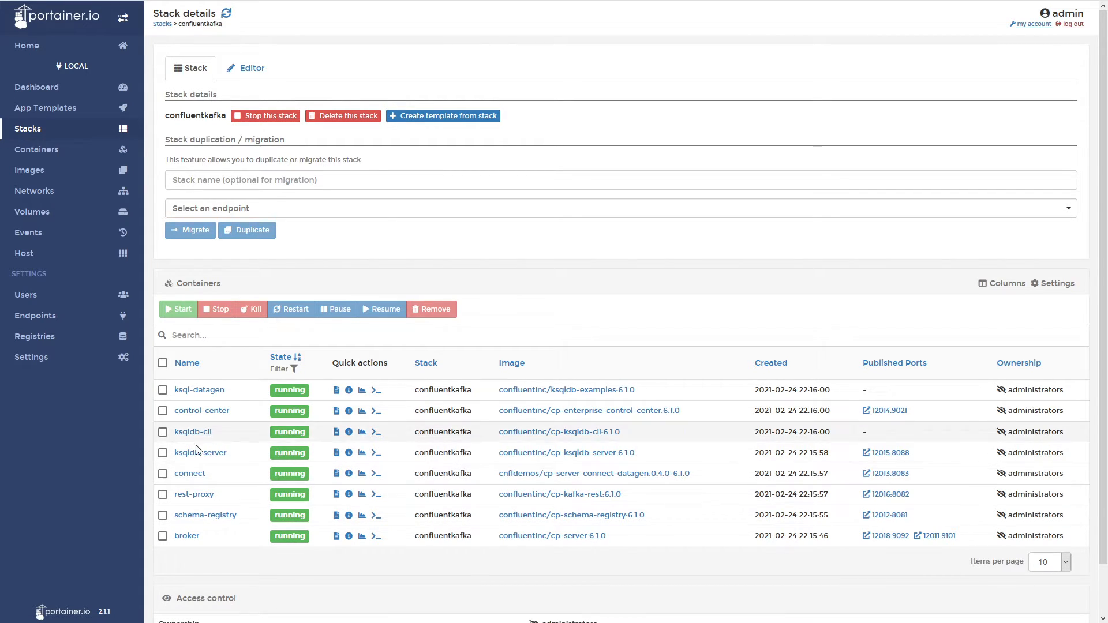
pyautogui.click(336, 411)
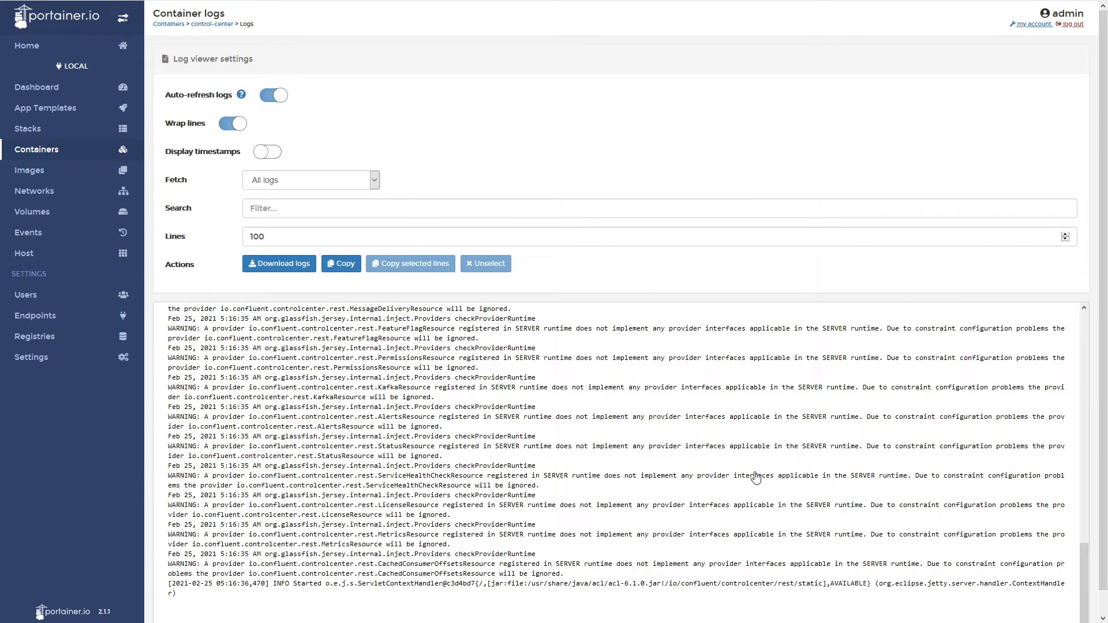
# Return to the Containers list, then show the controlcenter.cluster overview in Control Center.
pyautogui.click(42, 151)
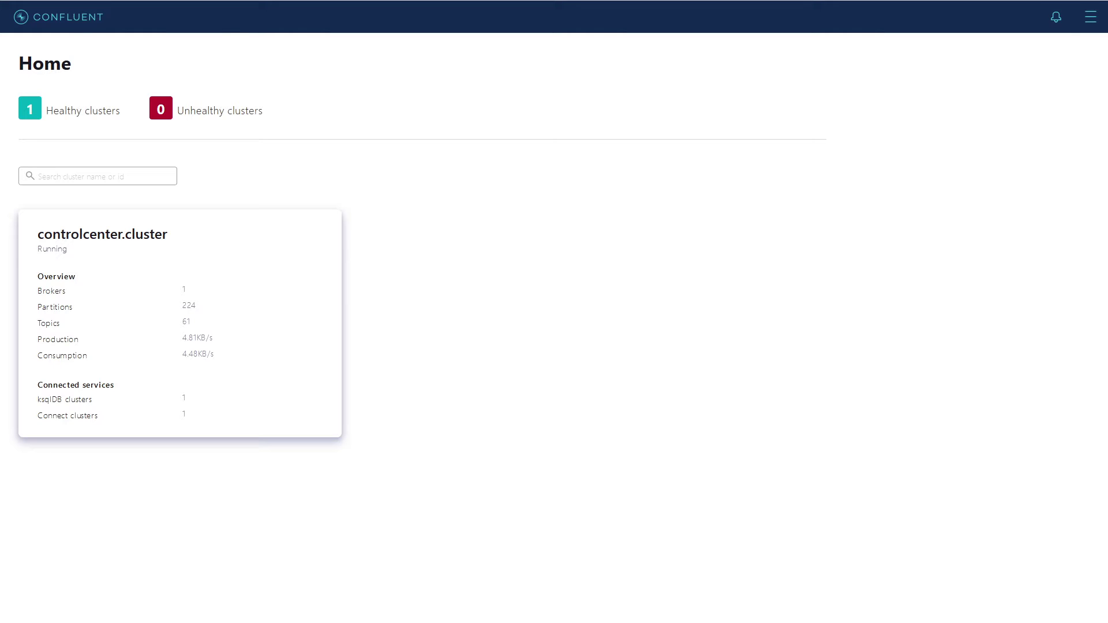
pyautogui.click(180, 325)
# Review Brokers, Topics, Cluster settings, Replicators and Consumers, ending on the cluster overview.
pyautogui.click(58, 110)
pyautogui.click(56, 134)
pyautogui.click(32, 109)
pyautogui.scroll(-5, 355, 210)
pyautogui.scroll(-3, 376, 437)
pyautogui.scroll(8, 108, 424)
pyautogui.click(64, 264)
pyautogui.click(38, 233)
pyautogui.click(38, 209)
pyautogui.click(49, 84)
pyautogui.click(29, 133)
pyautogui.click(32, 108)
pyautogui.click(49, 136)
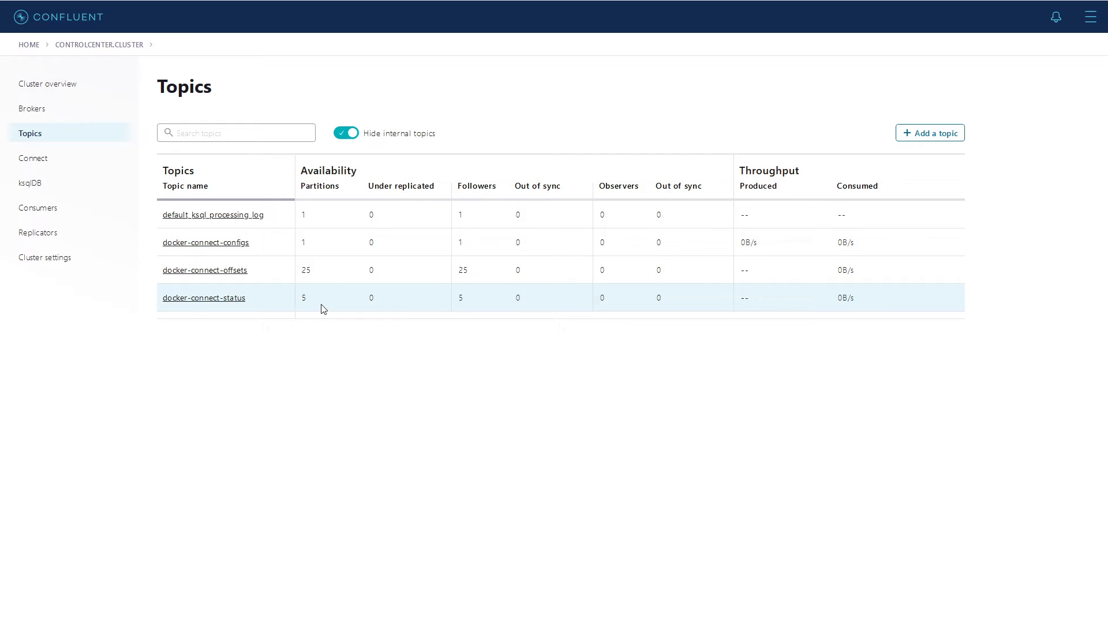
pyautogui.click(49, 84)
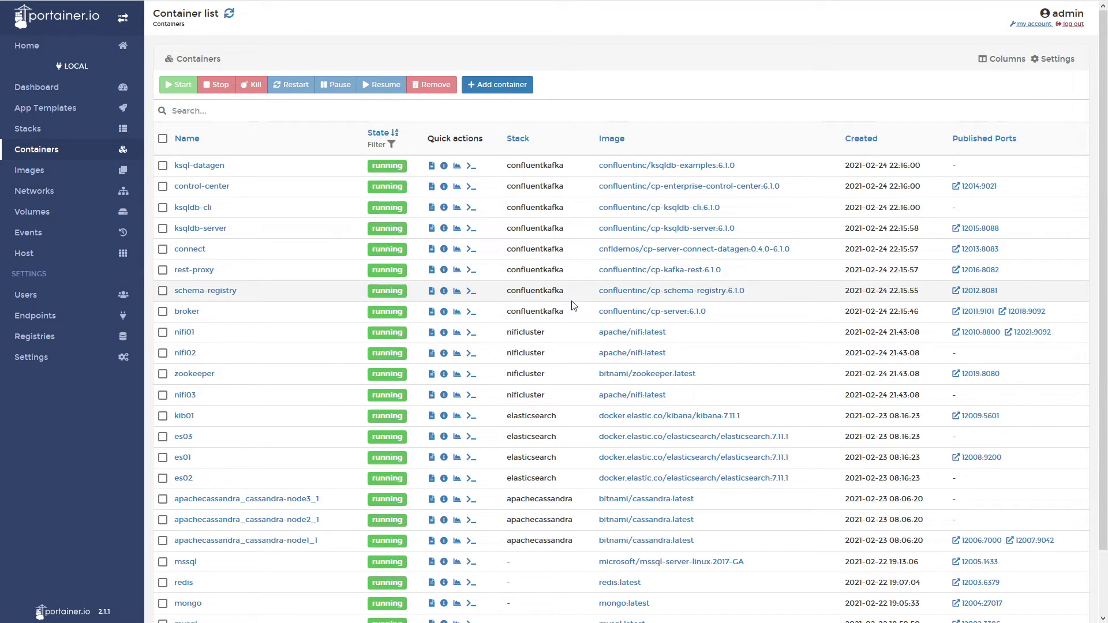
pyautogui.scroll(-2, 572, 294)
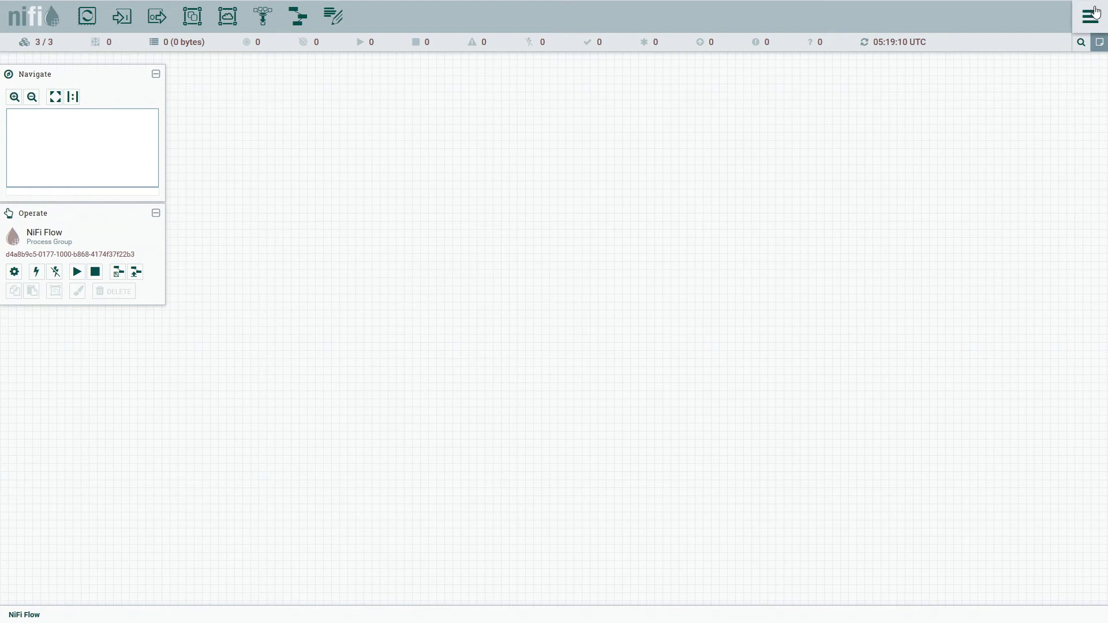
# From the root flow's Controller Services, add a DBCPConnectionPool and name it mysql.
pyautogui.click(1090, 17)
pyautogui.click(92, 355)
pyautogui.click(14, 272)
pyautogui.click(151, 89)
pyautogui.click(1079, 112)
pyautogui.write('data')
pyautogui.doubleClick(493, 248)
pyautogui.click(1043, 146)
pyautogui.click(365, 209)
pyautogui.write('msql')
pyautogui.click(755, 464)
# Add a second DBCPConnectionPool named mssql and review its properties and comments.
pyautogui.click(1077, 112)
pyautogui.write('datansa')
pyautogui.press('BackSpace')
pyautogui.press('BackSpace')
pyautogui.press('BackSpace')
pyautogui.write('nba')
pyautogui.press('BackSpace')
pyautogui.write('base')
pyautogui.doubleClick(520, 248)
pyautogui.click(1044, 147)
pyautogui.write('mssql')
pyautogui.click(761, 465)
pyautogui.click(1044, 147)
pyautogui.click(418, 205)
pyautogui.click(477, 206)
# Review the mssql service's Properties and cancel its configuration unchanged.
pyautogui.click(417, 206)
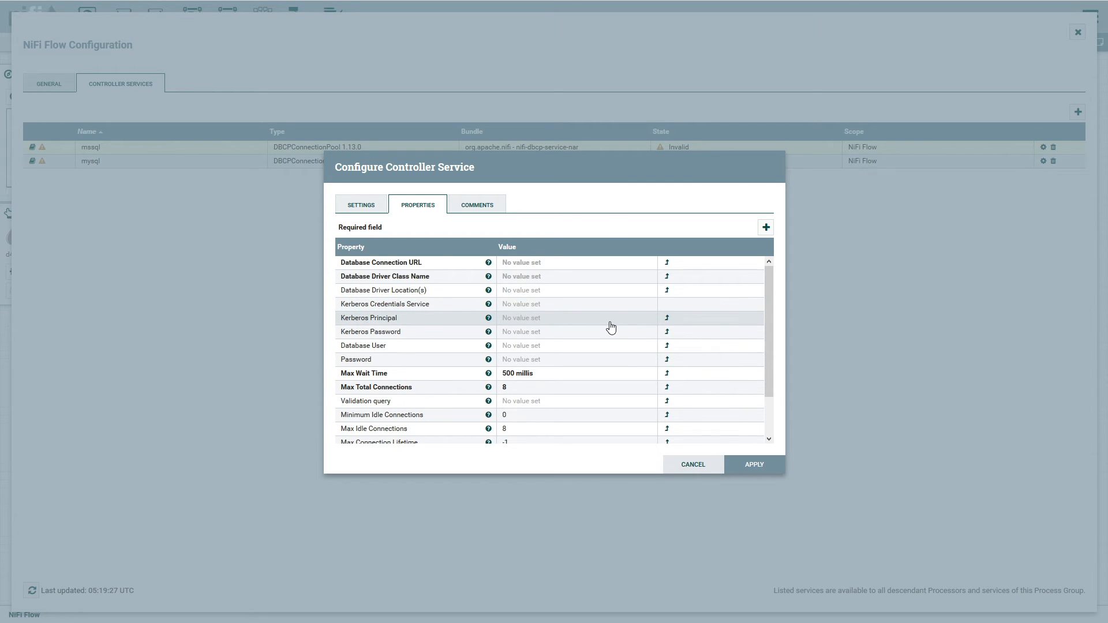
pyautogui.click(705, 467)
# Add a CassandraSessionProvider controller service to the root flow.
pyautogui.click(1078, 114)
pyautogui.write('cassa')
pyautogui.click(502, 235)
pyautogui.click(754, 481)
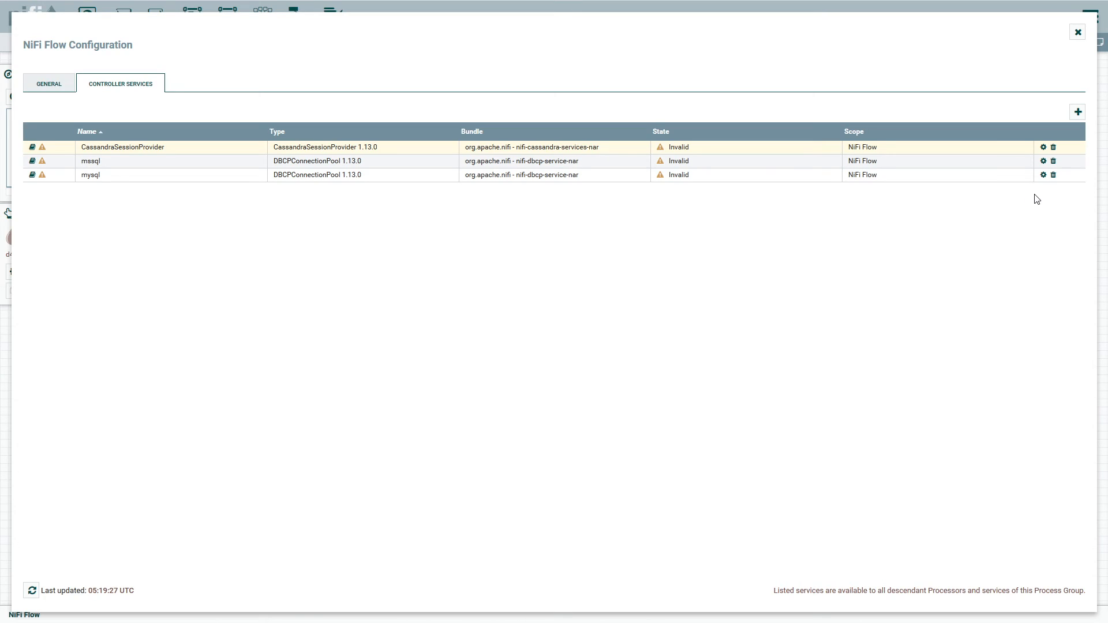
# Inspect the CassandraSessionProvider's Cassandra Contact Points property without changing it.
pyautogui.click(1043, 148)
pyautogui.click(588, 263)
pyautogui.click(627, 360)
# Check the Cassandra Consistency Level, keep it at ONE, and close the Cassandra configuration.
pyautogui.click(555, 296)
pyautogui.click(639, 296)
pyautogui.click(657, 327)
pyautogui.click(762, 464)
# Add a RedisConnectionPoolService and confirm its Redis Mode stays Standalone.
pyautogui.click(1079, 112)
pyautogui.write('redis')
pyautogui.doubleClick(518, 221)
pyautogui.click(1044, 161)
pyautogui.click(533, 262)
pyautogui.click(589, 295)
# Cancel the Redis configuration and add a MongoDBControllerService to the root flow.
pyautogui.click(694, 465)
pyautogui.click(1079, 112)
pyautogui.write('mon')
pyautogui.doubleClick(498, 220)
# Review the MongoDB service's configuration unchanged and close NiFi Flow Configuration.
pyautogui.click(1044, 161)
pyautogui.click(692, 464)
pyautogui.click(1078, 33)
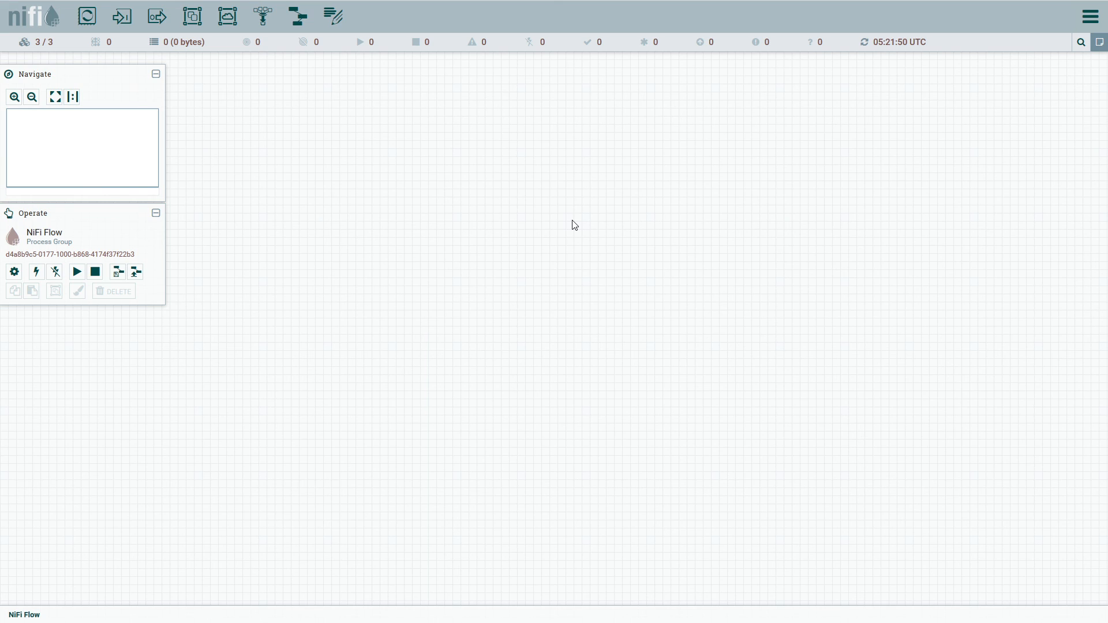